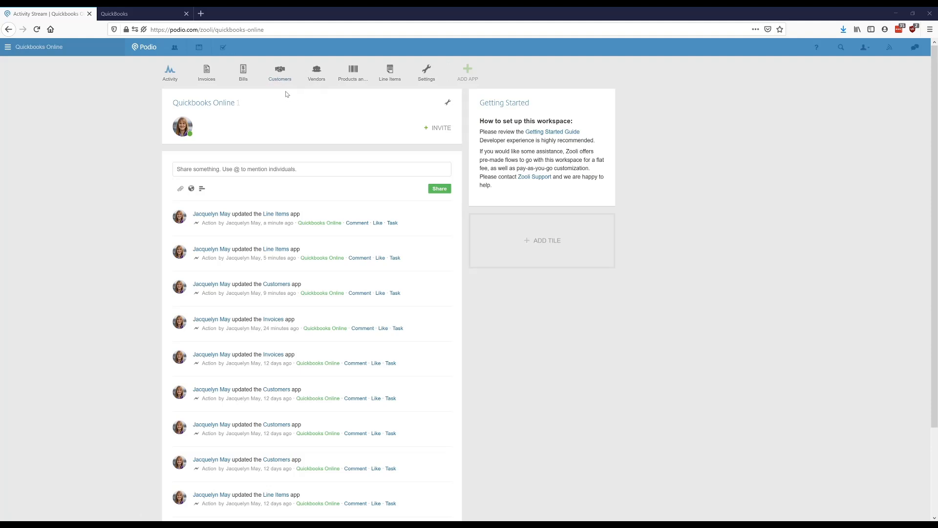
Step: Start a new customer record in the Customers app and fill in the customer's name, work phone number and work email
left_click(284, 86)
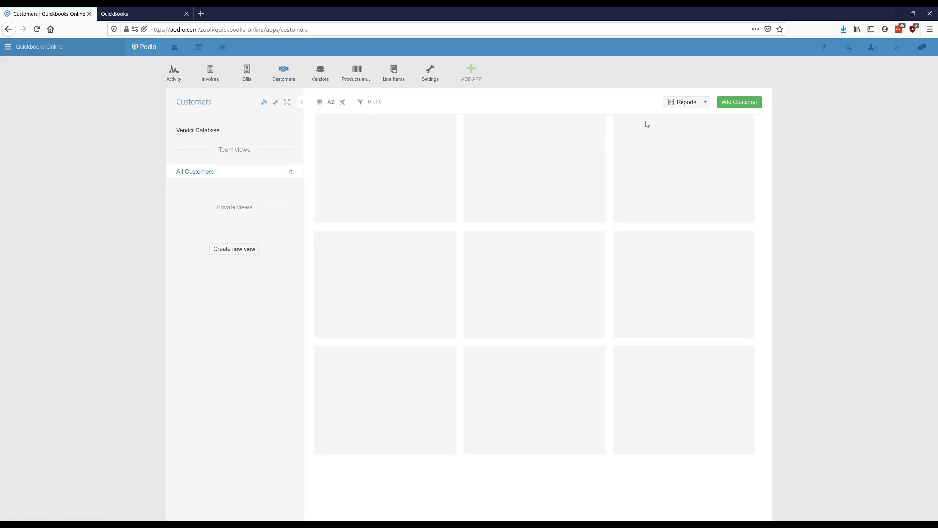
left_click(743, 104)
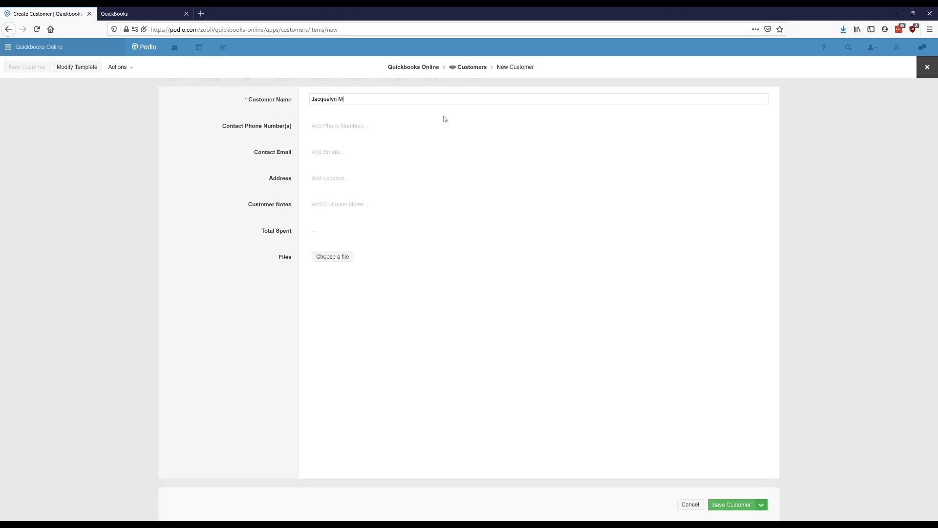
left_click(335, 127)
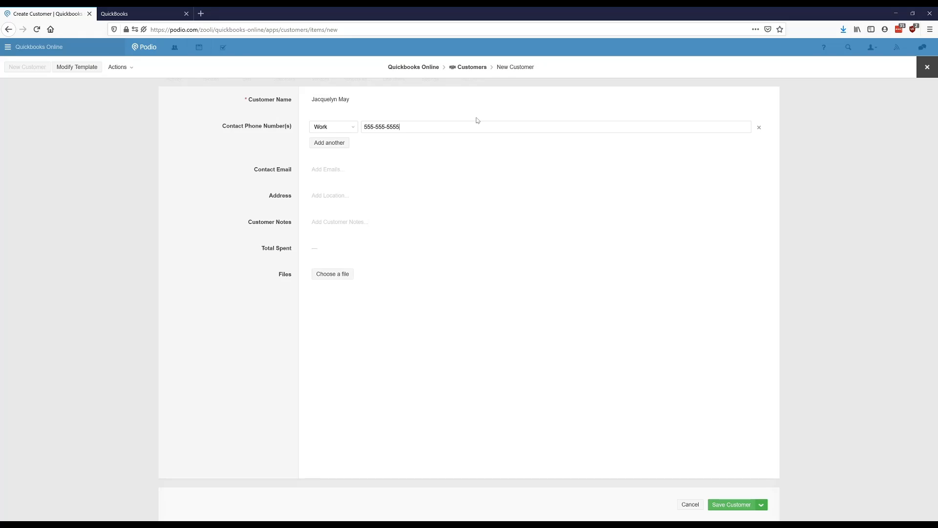
left_click(354, 175)
type("jacquelyn@test.com")
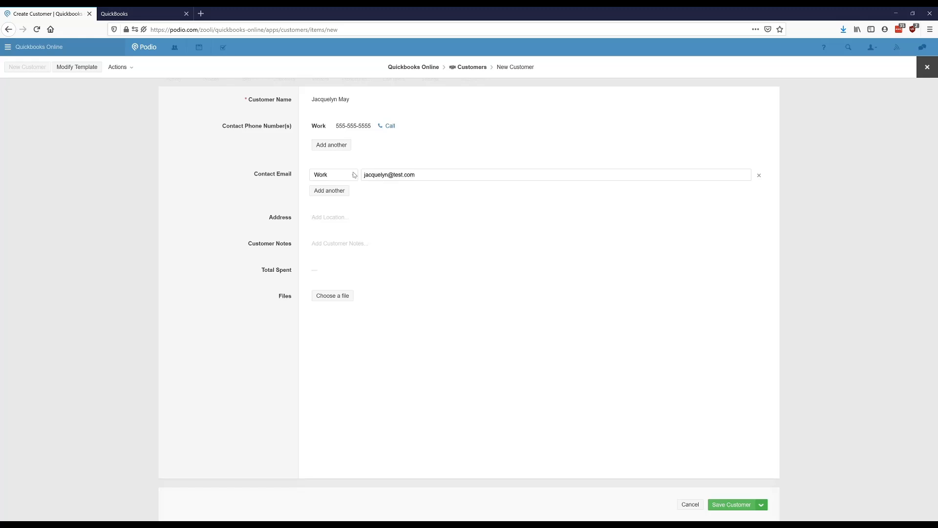
Step: Enter the customer's street address using the suggested location, save the customer and close the record
left_click(331, 218)
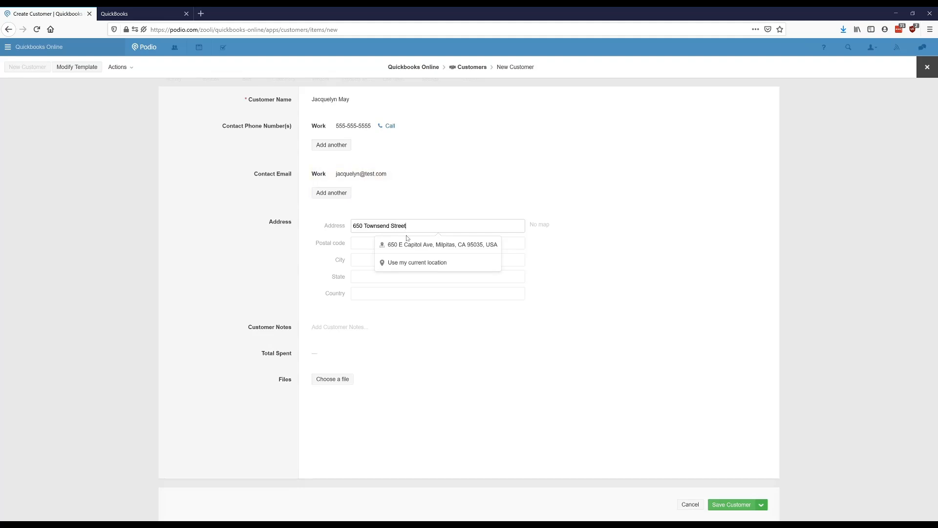
left_click(395, 246)
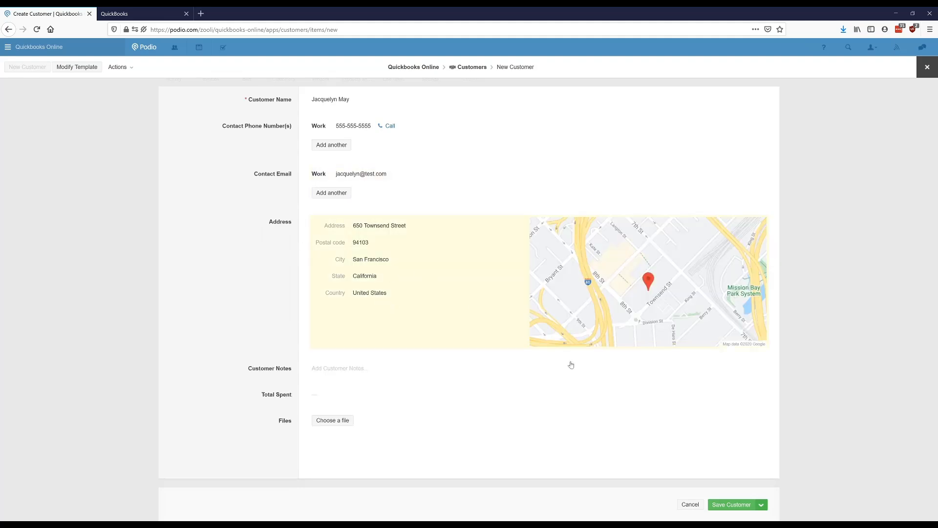
left_click(729, 506)
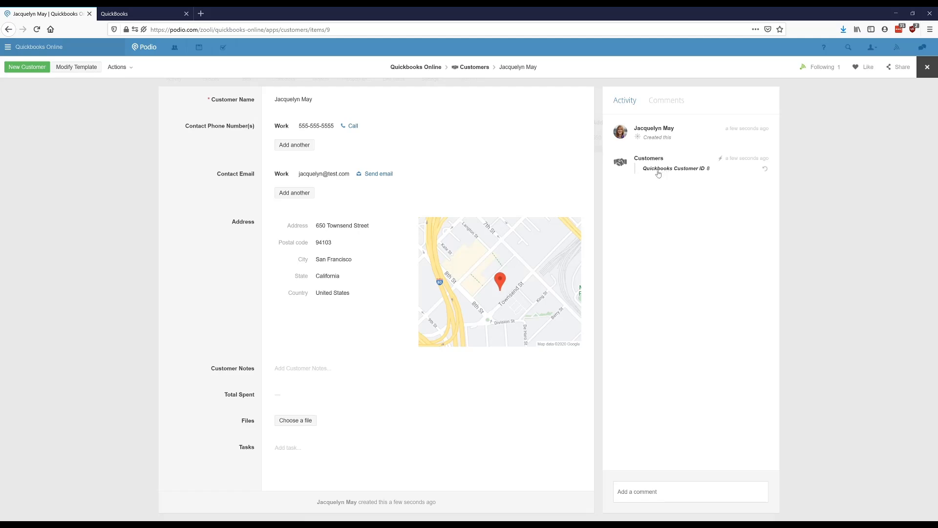
left_click(927, 67)
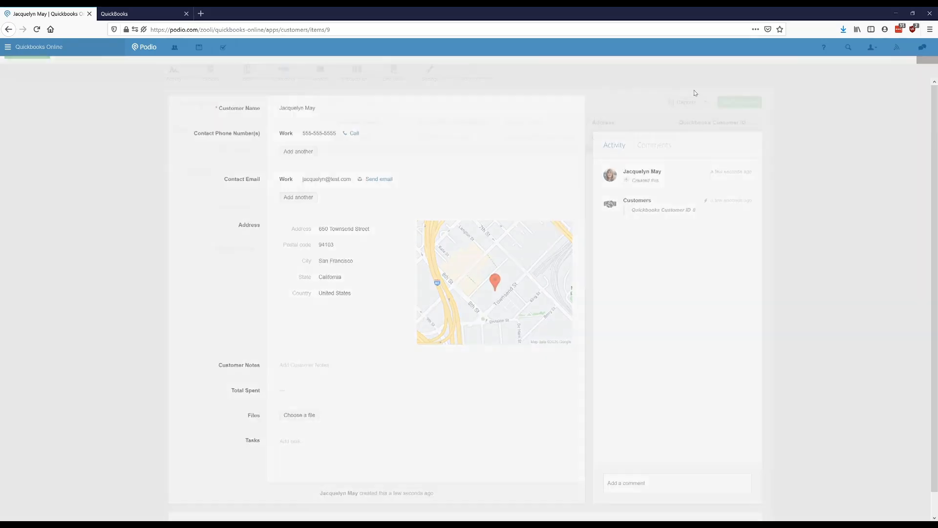
Step: Add a vendor named "Test Vendor" with a work phone number and work email, save it and close the record
left_click(316, 73)
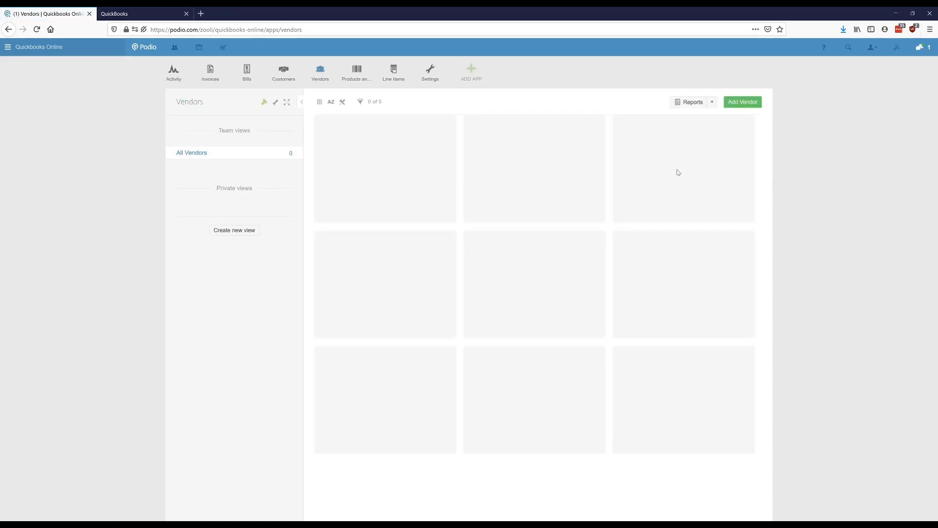
left_click(741, 102)
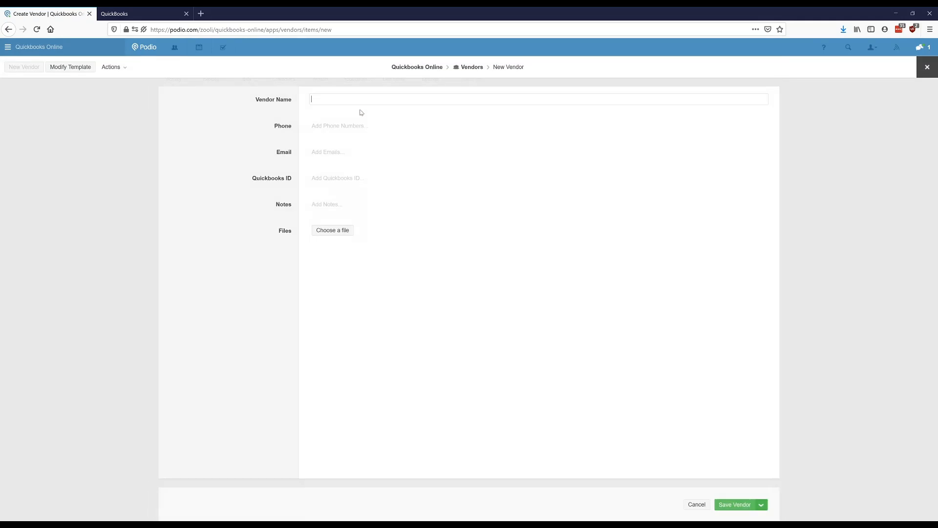
type("Test Vendor")
left_click(357, 130)
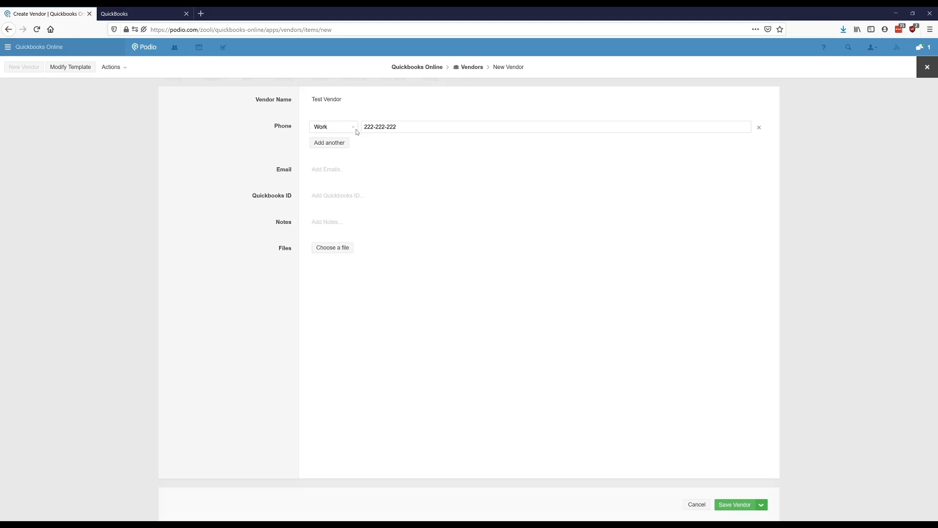
left_click(325, 169)
type("vendor@test.com")
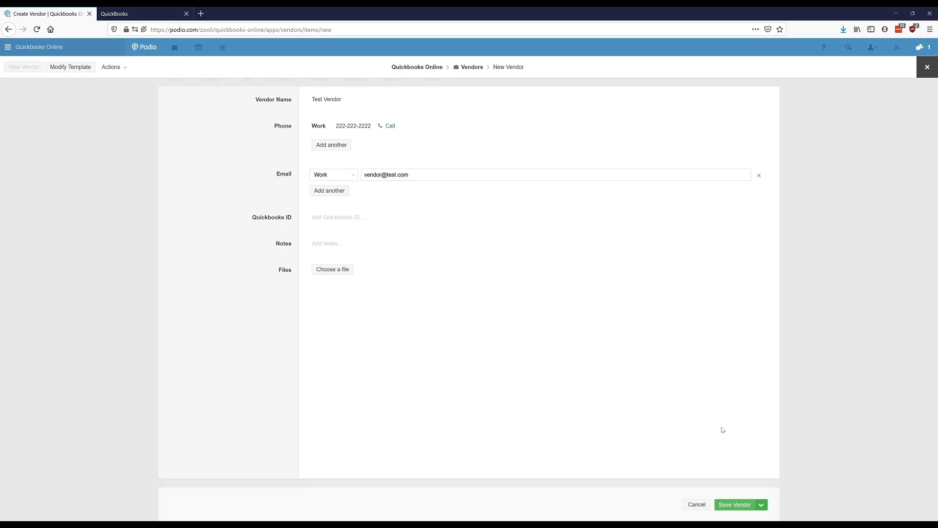
left_click(735, 504)
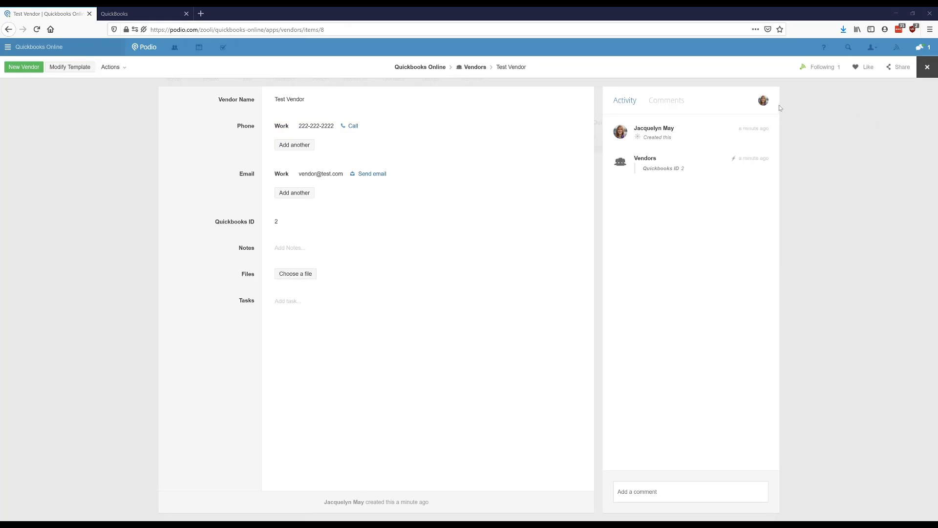
left_click(926, 67)
Step: Add a product named "Item Name 1" with an item cost of $100 to Products and Services, save and close it
left_click(357, 74)
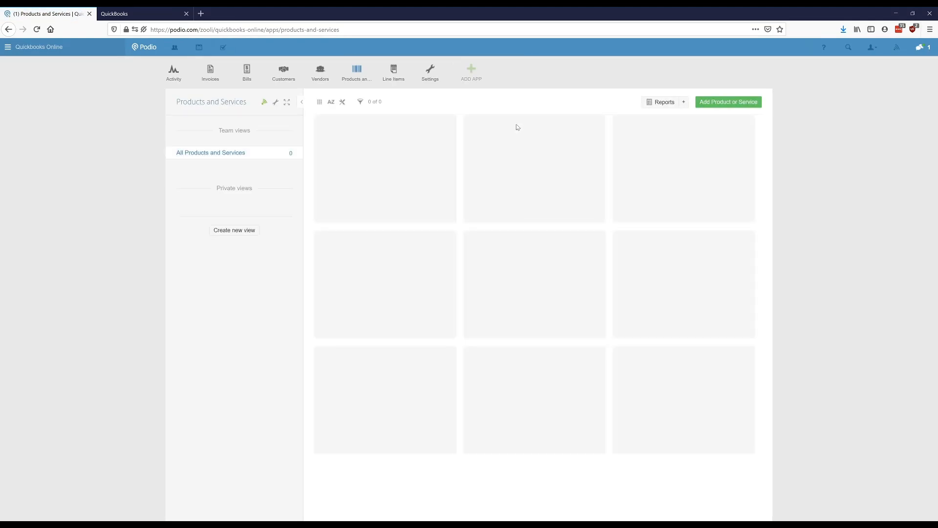
left_click(731, 102)
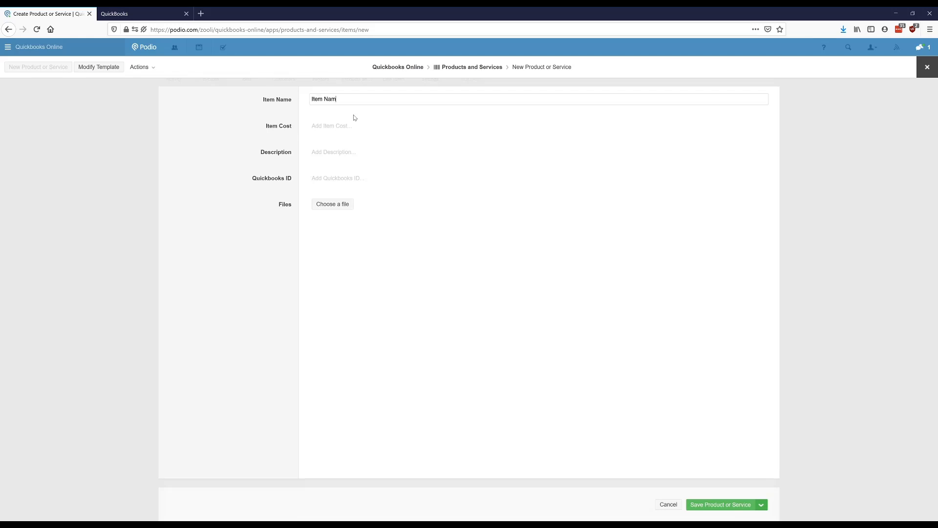
left_click(290, 127)
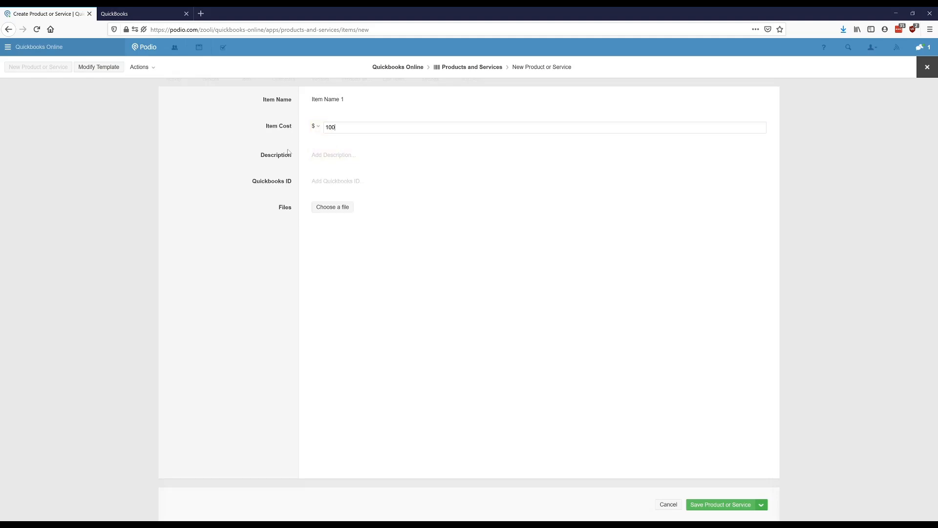
left_click(244, 156)
left_click(722, 504)
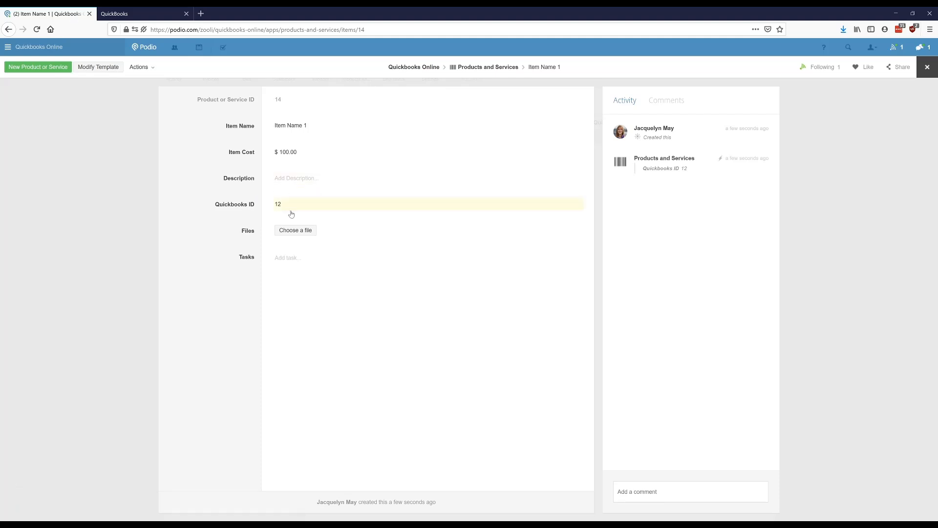
left_click(926, 67)
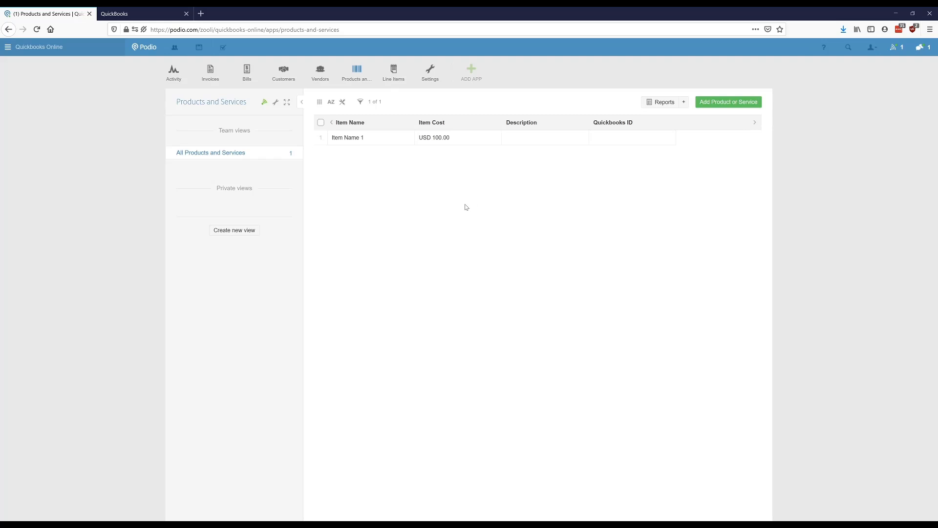
Step: Start a new invoice in the Invoices app and link the existing customer to it
left_click(210, 72)
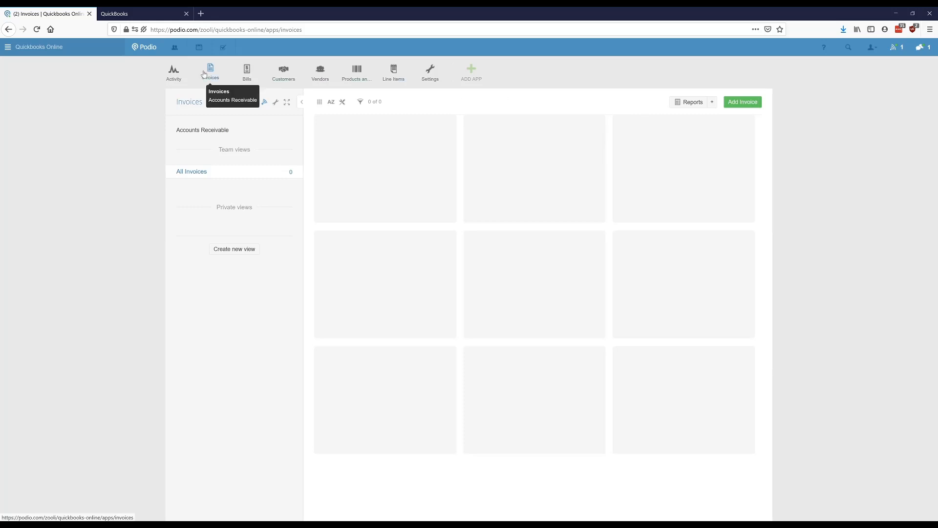
left_click(736, 105)
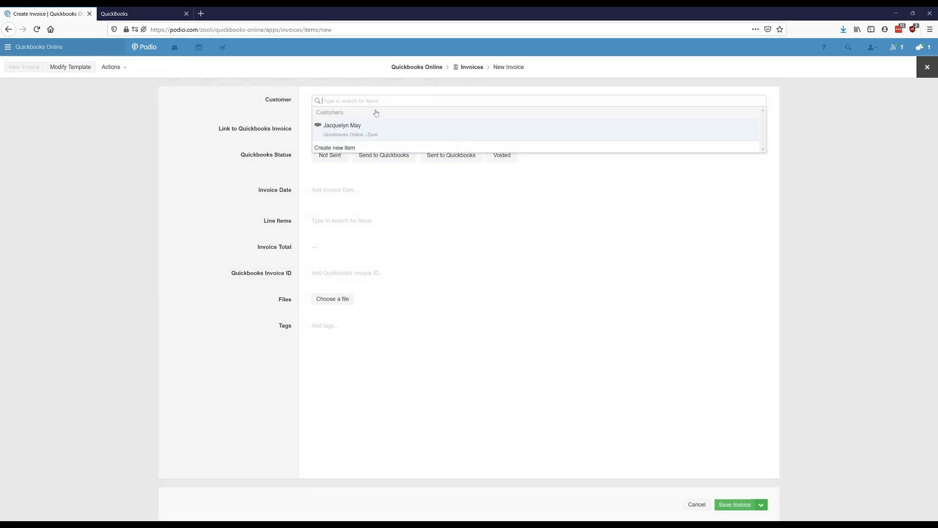
left_click(268, 114)
left_click(346, 101)
left_click(334, 127)
left_click(262, 131)
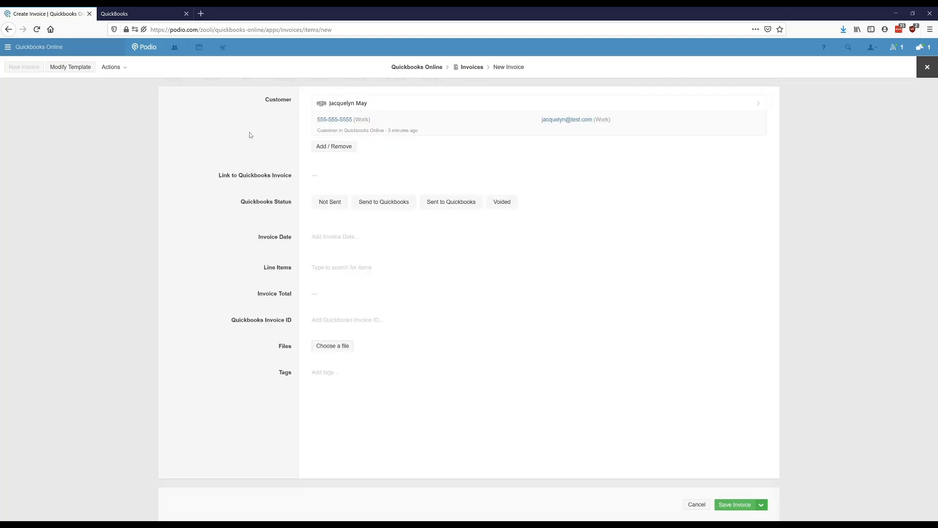
Step: Set the invoice date to 17 June 2020
left_click(331, 236)
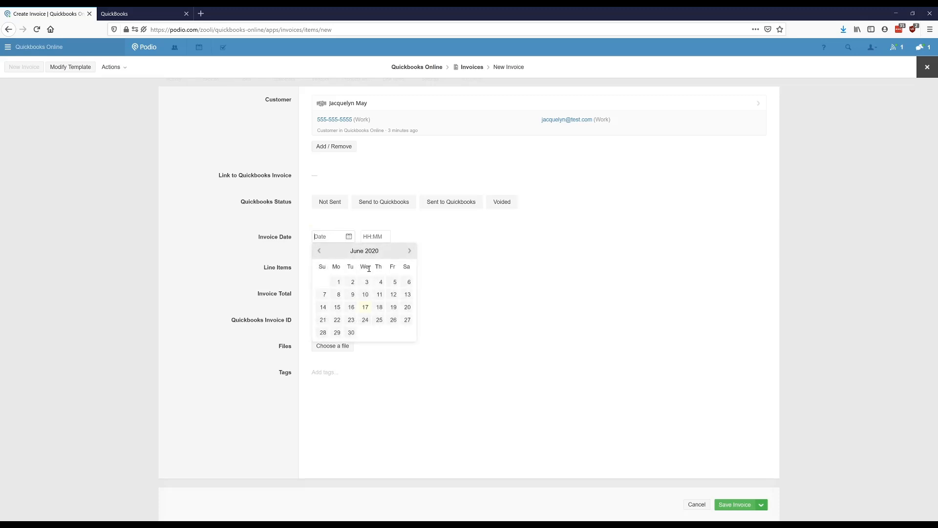
left_click(367, 307)
left_click(261, 267)
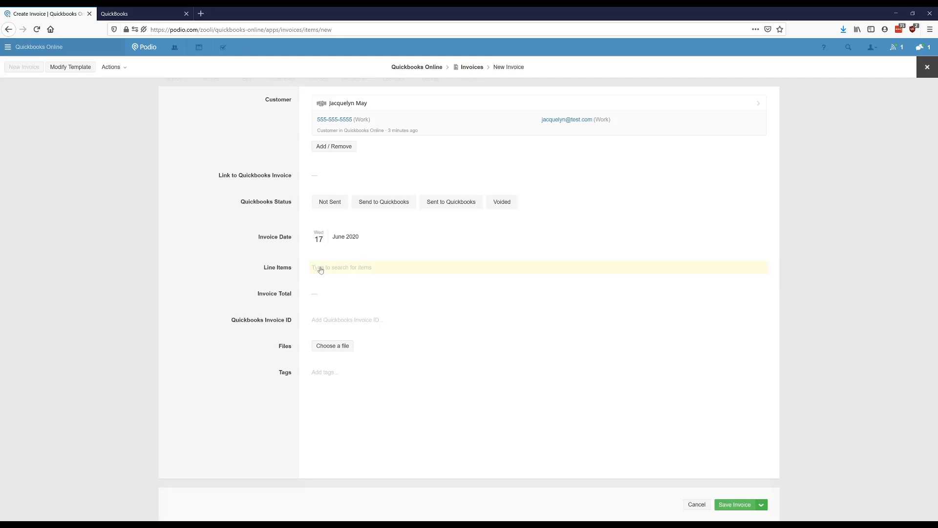
Step: Create a line item on the invoice for Item Name 1 with quantity 3 and description "Test Description", and save it back to the invoice
left_click(336, 270)
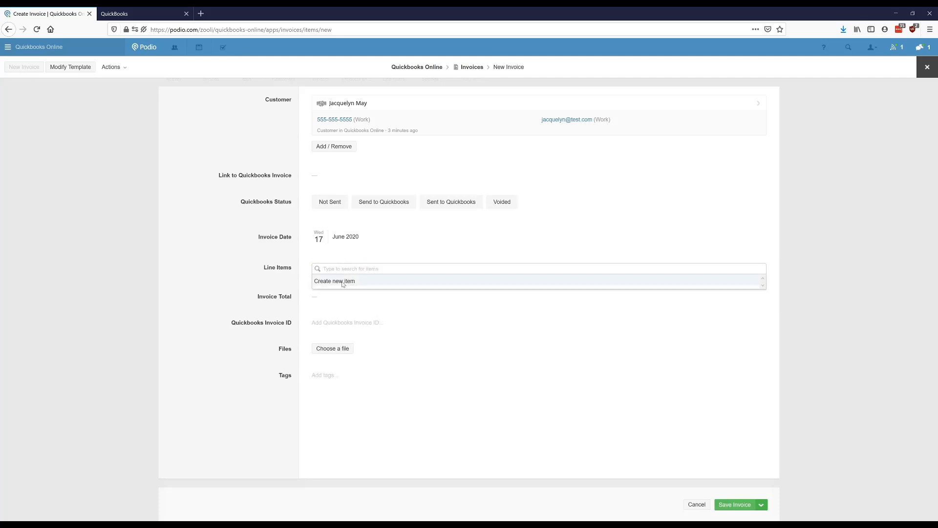
left_click(340, 281)
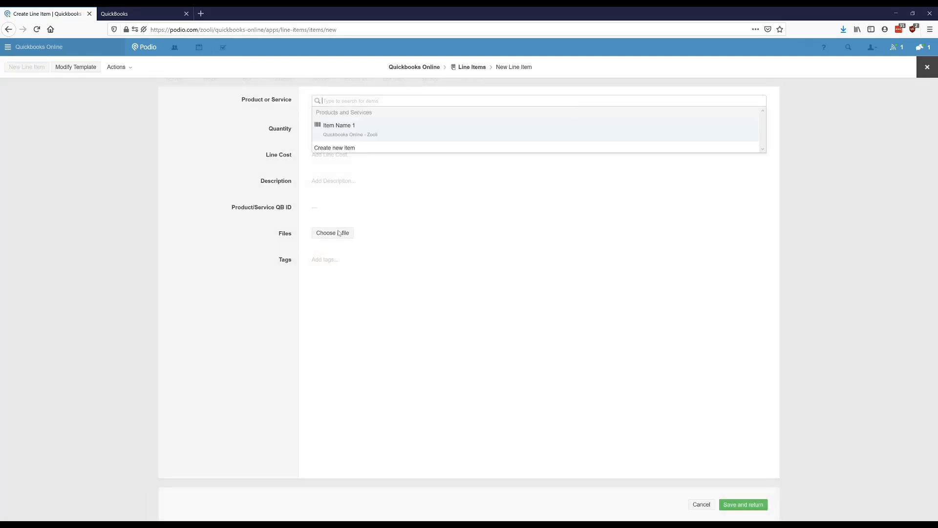
left_click(343, 129)
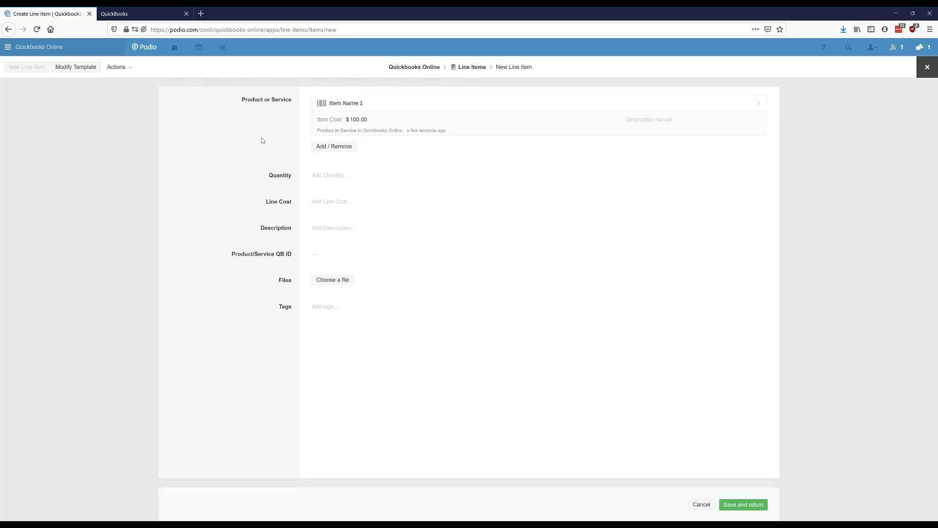
left_click(331, 175)
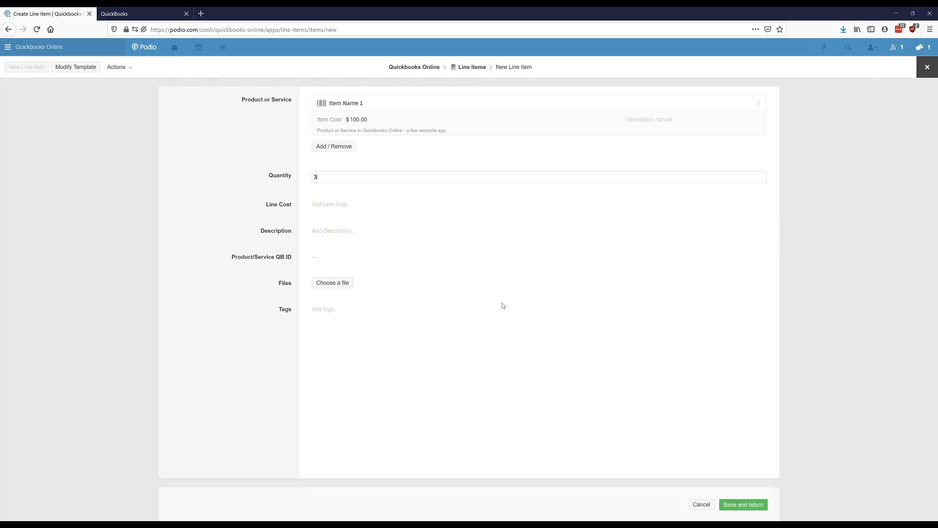
left_click(337, 229)
type("Test Description")
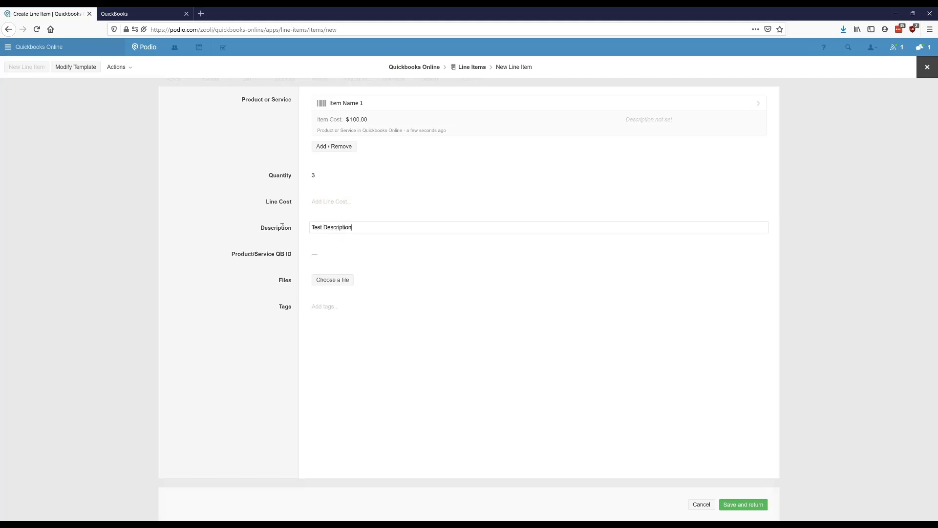
left_click(743, 504)
left_click(270, 274)
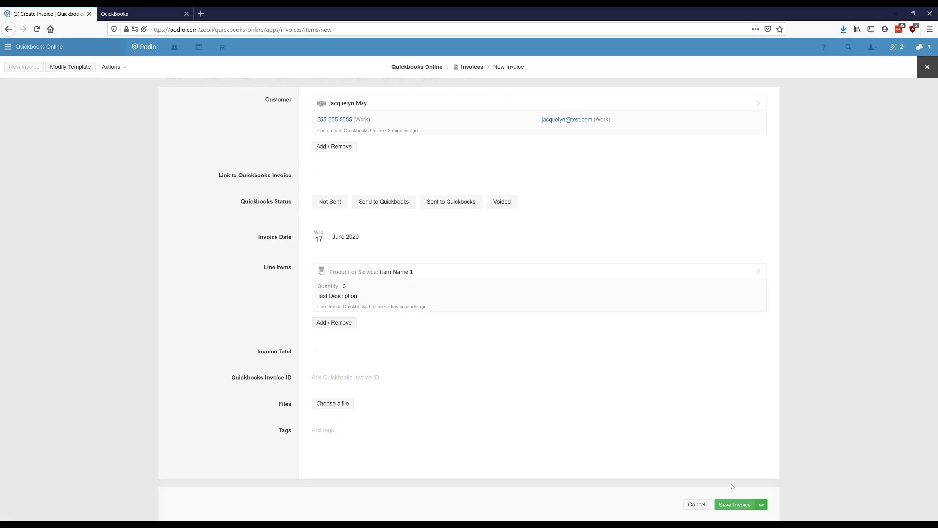
Step: Save the invoice and set its Quickbooks Status to Send to Quickbooks
left_click(735, 505)
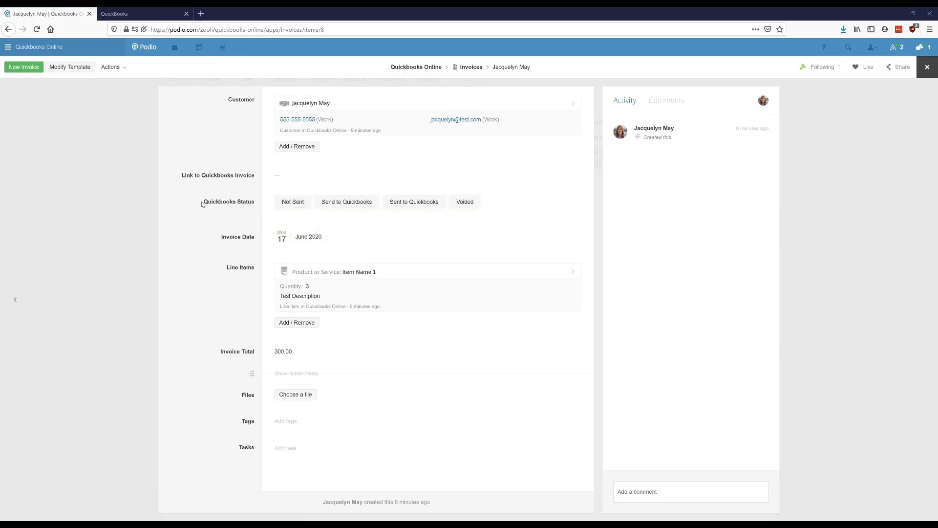
left_click(341, 205)
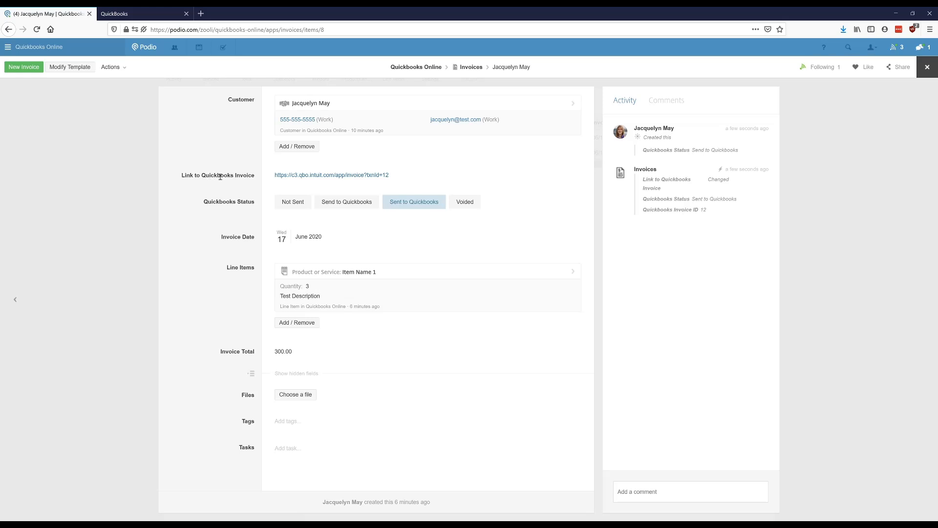
Step: Review the linked invoice in QuickBooks in a new tab, and return to the Podio workspace's activity stream
middle_click(329, 177)
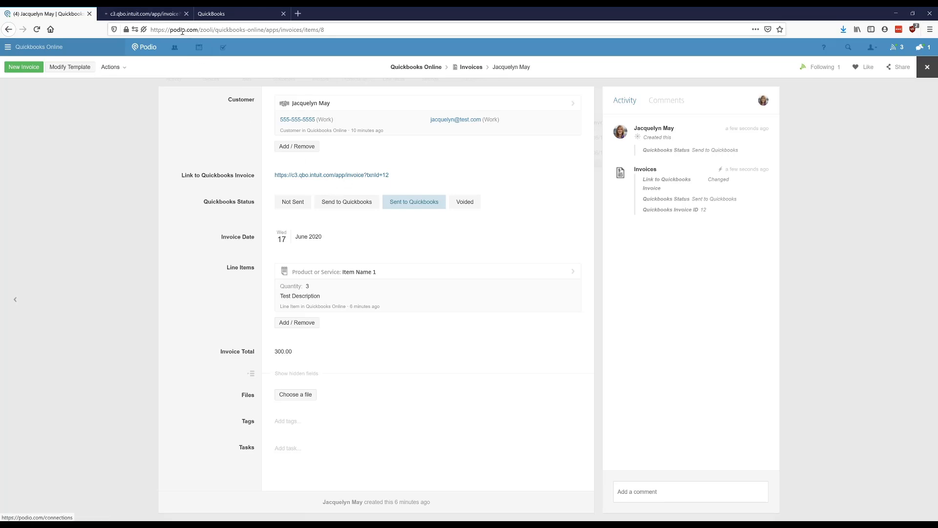
left_click(139, 15)
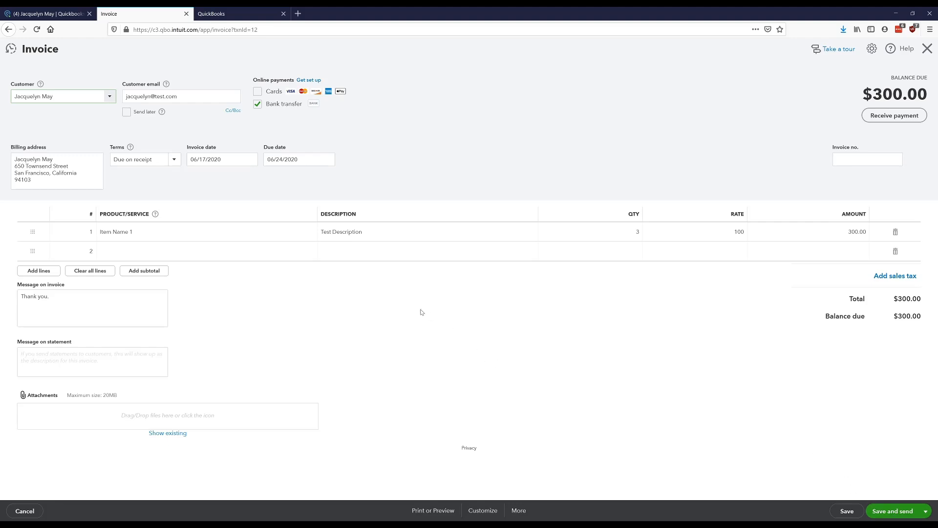
left_click(49, 13)
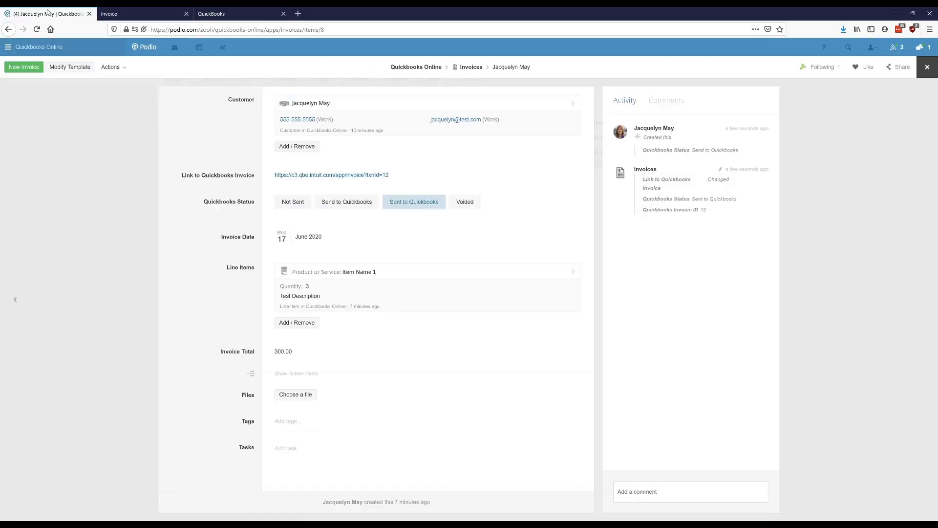
left_click(927, 67)
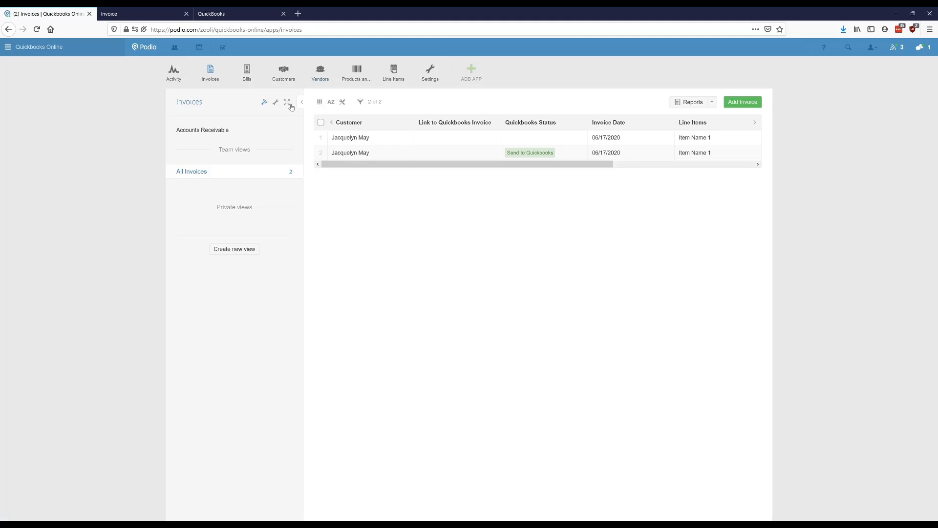
left_click(185, 82)
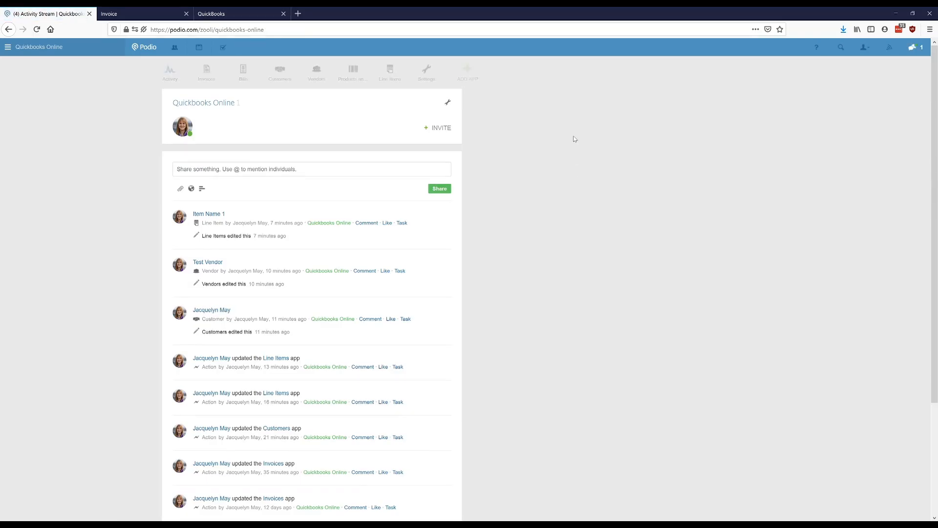